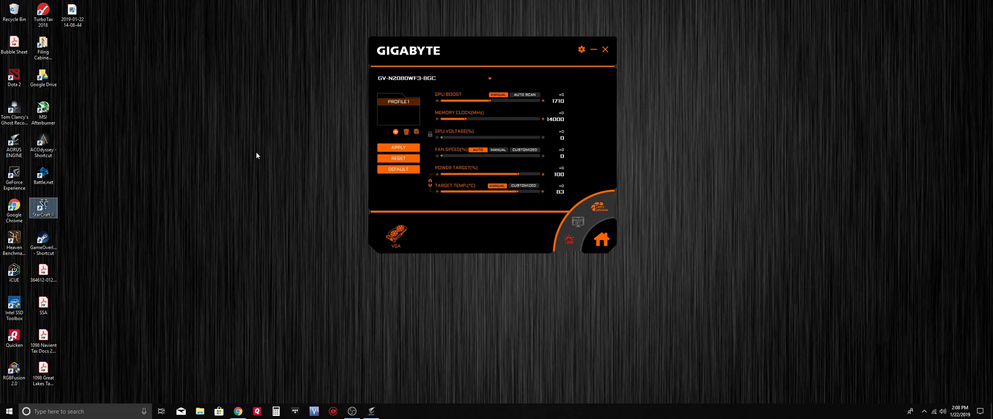
- Activate the AORUS Engine tuning page for the GV-N2080WF3-8GC card
click(466, 63)
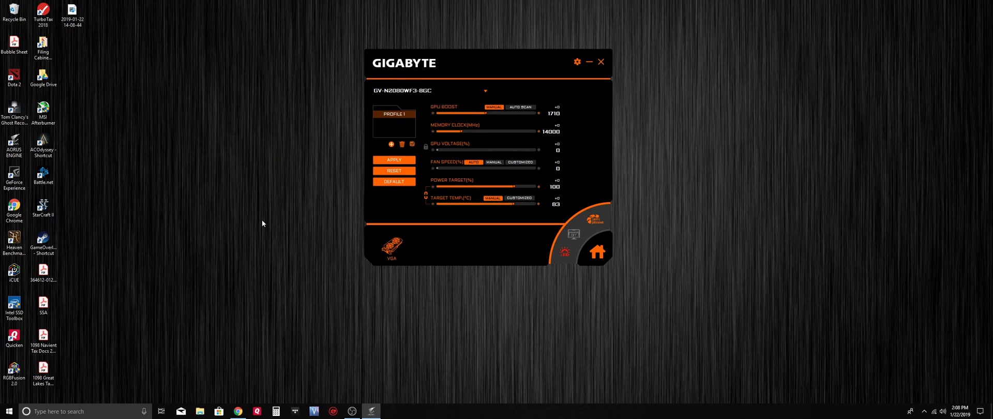
- Bring up Gigabyte's utility download page in a maximized Chrome window
click(243, 416)
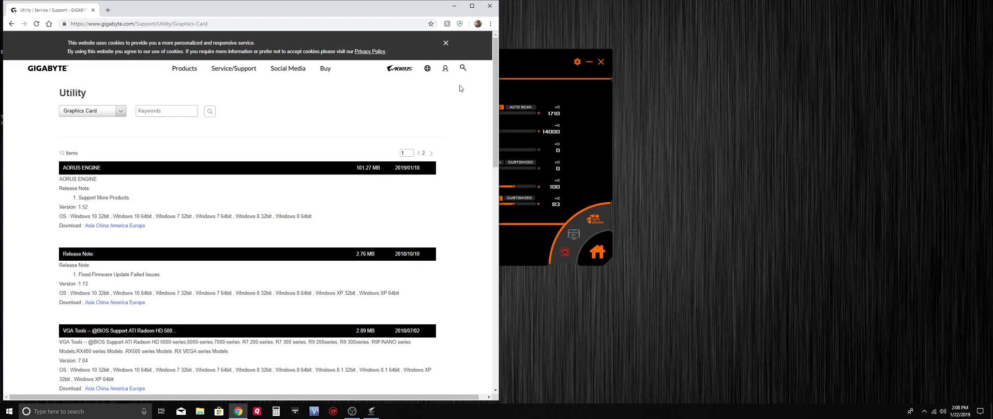
click(473, 9)
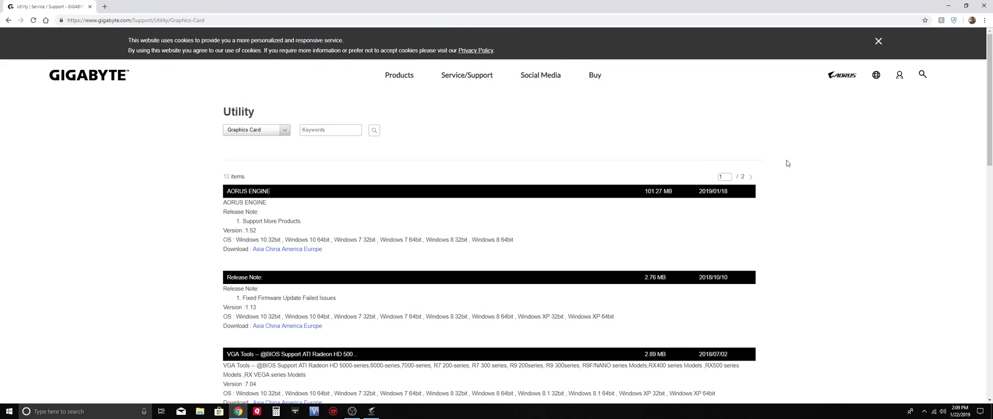
scroll(707, 120, down, 1)
scroll(707, 120, down, 2)
scroll(414, 127, up, 2)
- Highlight the AORUS ENGINE entry dated 2019/01/18, keep the downloaded setup, and close Chrome
double_click(234, 191)
drag(699, 191, 728, 191)
click(715, 189)
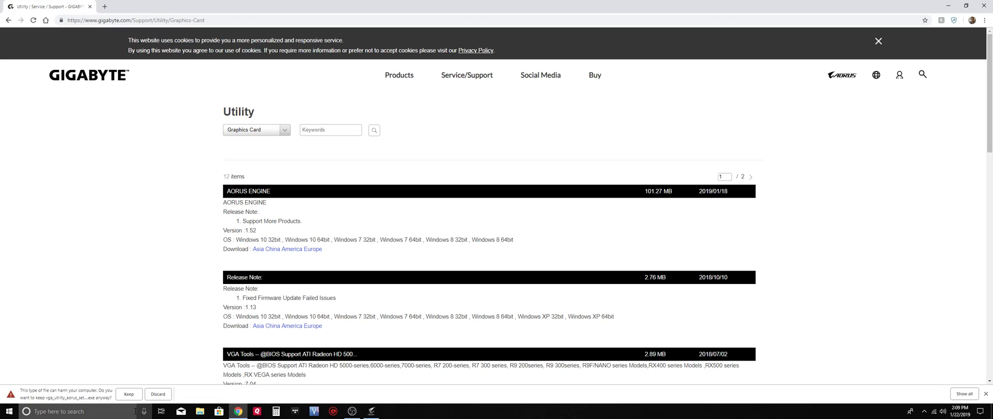
click(128, 398)
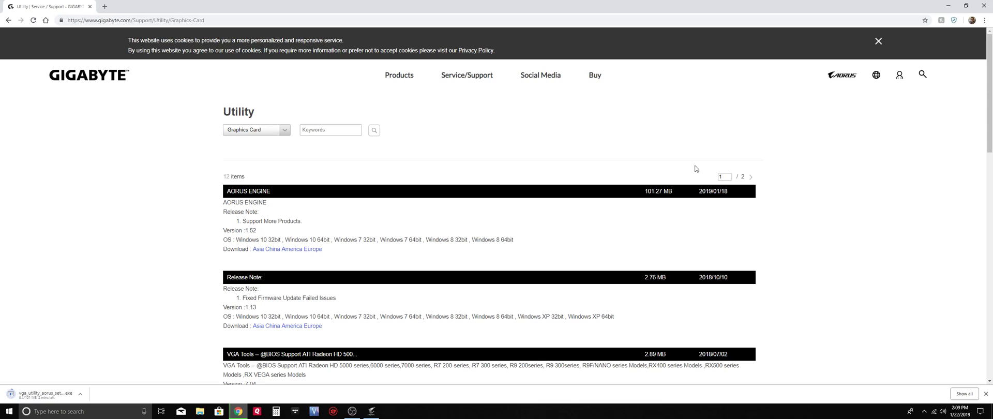
click(985, 6)
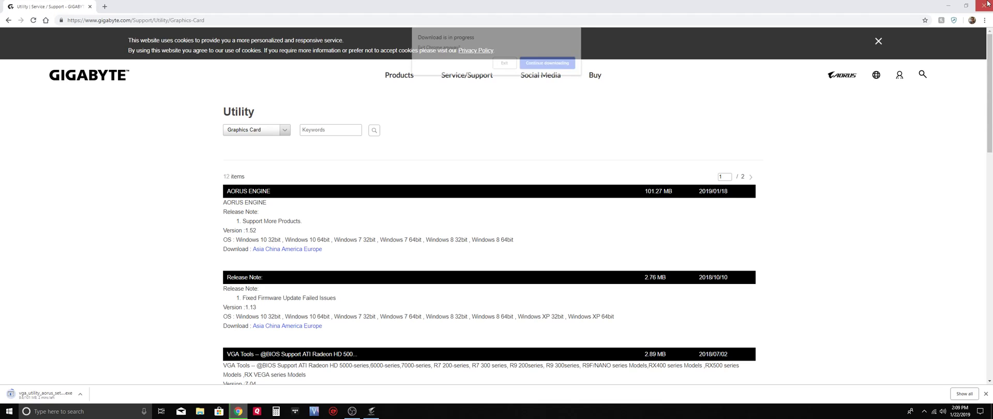
click(502, 63)
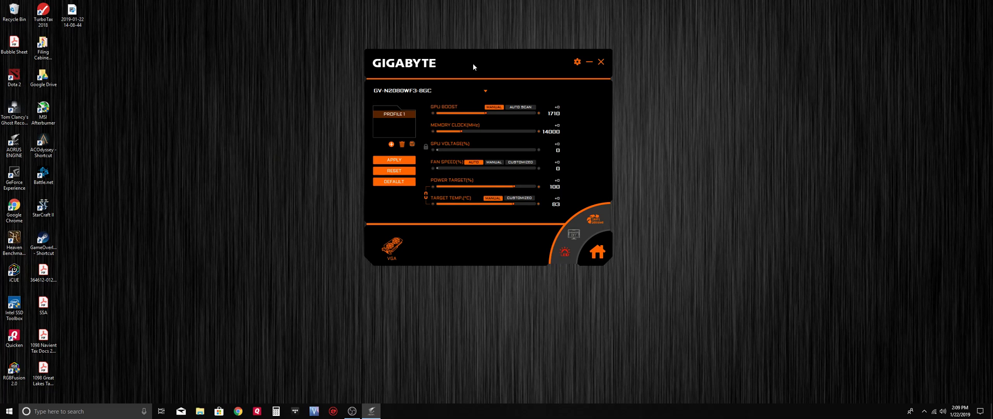
drag(473, 63, 474, 58)
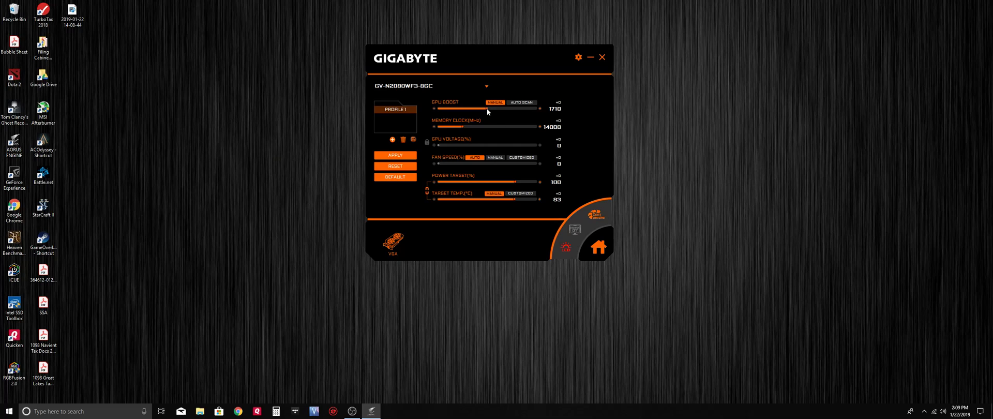
- Adjust the GPU boost clock to 1651
drag(487, 110, 493, 109)
drag(483, 107, 483, 108)
drag(482, 108, 483, 107)
- Raise the memory clock to 15800 MHz and unlock GPU voltage at +58
drag(461, 126, 469, 126)
drag(468, 125, 473, 126)
click(428, 143)
drag(441, 145, 497, 145)
- Relock GPU voltage, set a manual 60% fan speed, then switch fan mode to Customized
click(427, 142)
click(495, 158)
drag(440, 163, 493, 166)
click(496, 164)
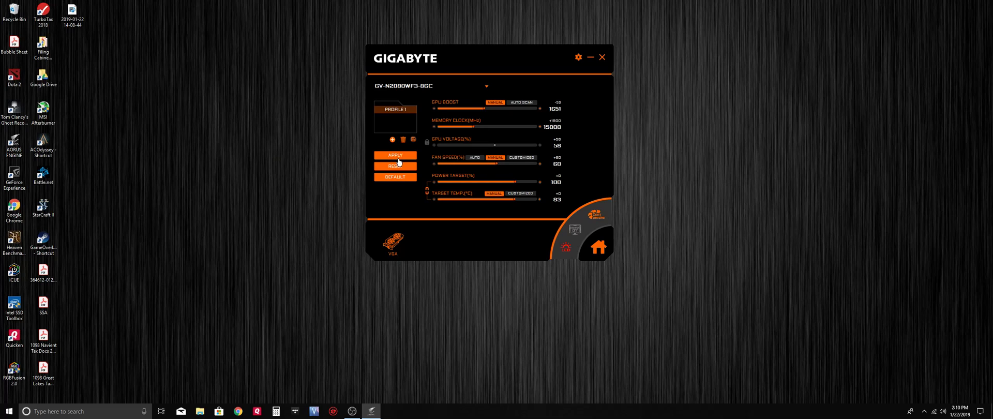
click(521, 157)
- Move the custom fan curve points to roughly 30% at 37°C and 60% near 53°C
drag(698, 83, 694, 72)
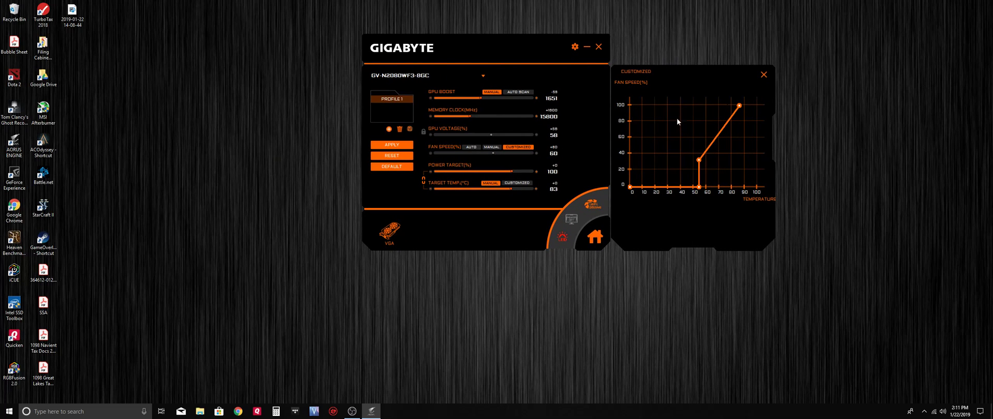
drag(699, 187, 675, 162)
drag(699, 160, 698, 136)
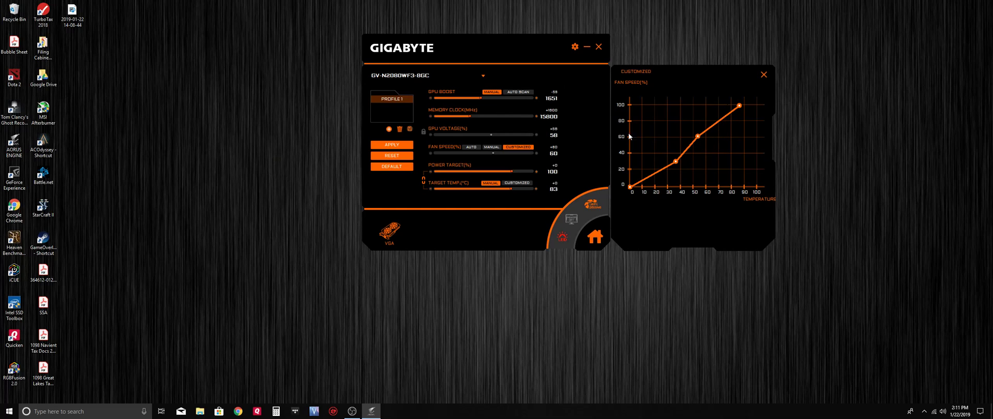
- Close the custom fan curve editor
click(764, 75)
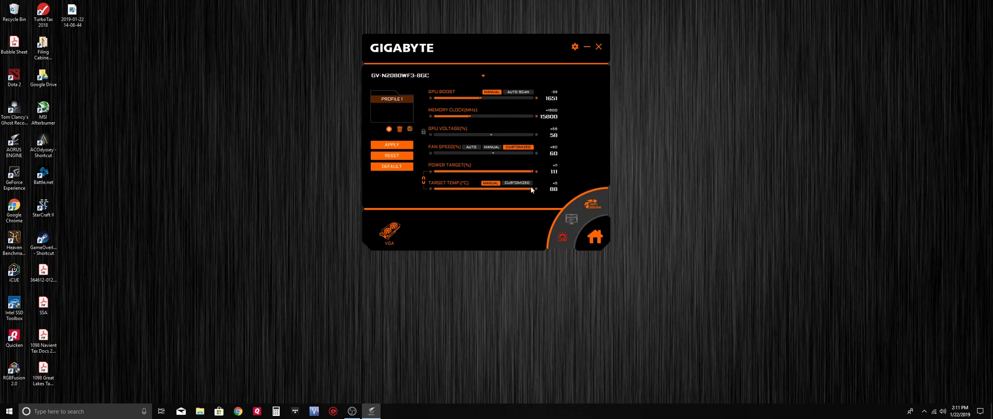
- Change the fan mode to Active Fan from the round menu
drag(539, 215, 551, 217)
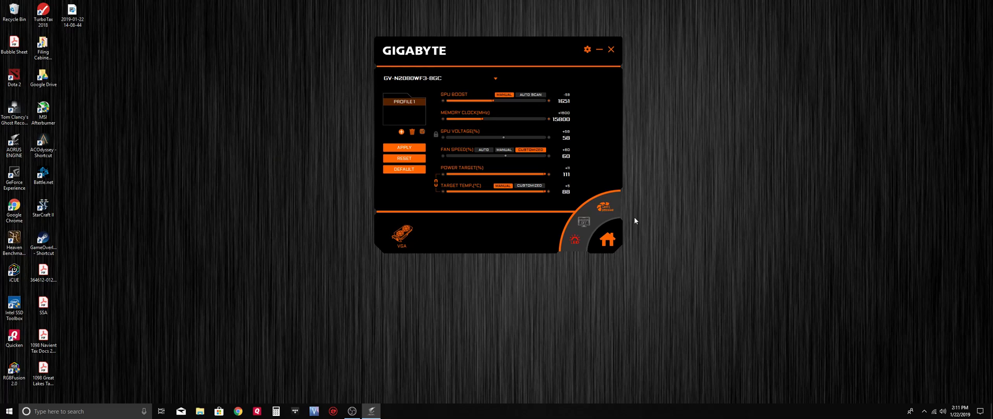
click(608, 217)
click(603, 214)
- Show the GPU clock, memory clock and voltage graphs, then launch RGB control for the Corsair DDR4 RAM
click(586, 228)
drag(288, 76, 273, 91)
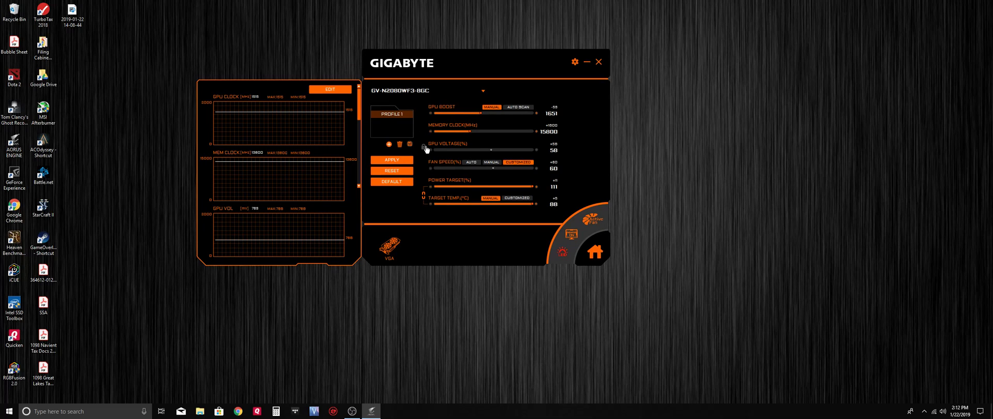
click(563, 254)
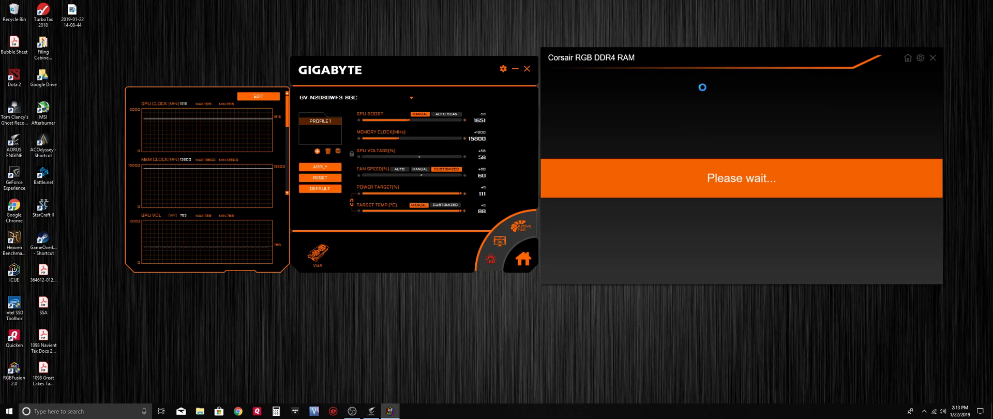
- Close the Corsair RGB DDR4 RAM lighting window
click(934, 58)
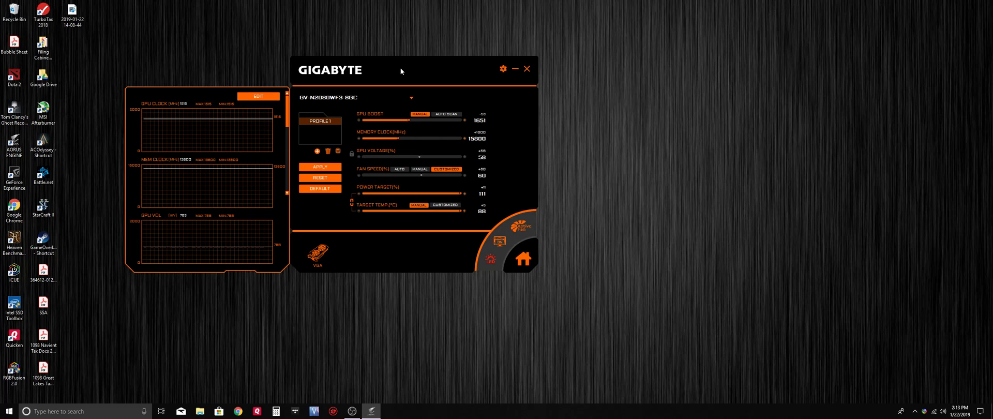
- Start the GPU boost AUTO SCAN and retry it after the OC Scan failed message
click(455, 114)
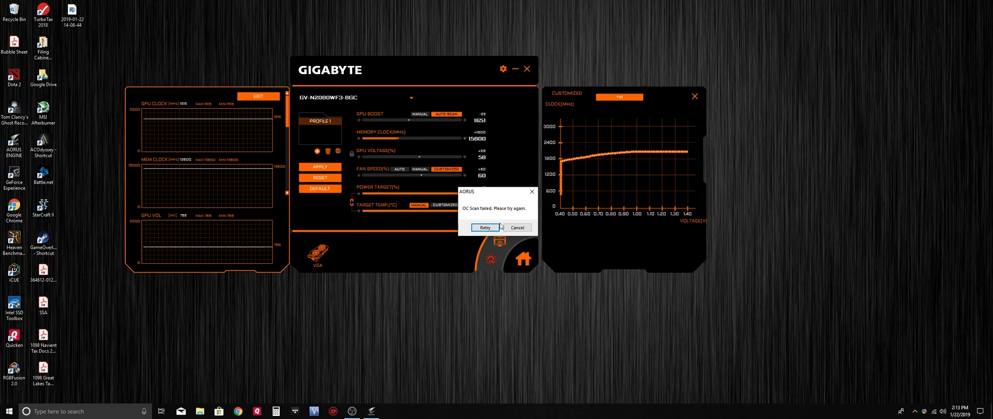
click(485, 227)
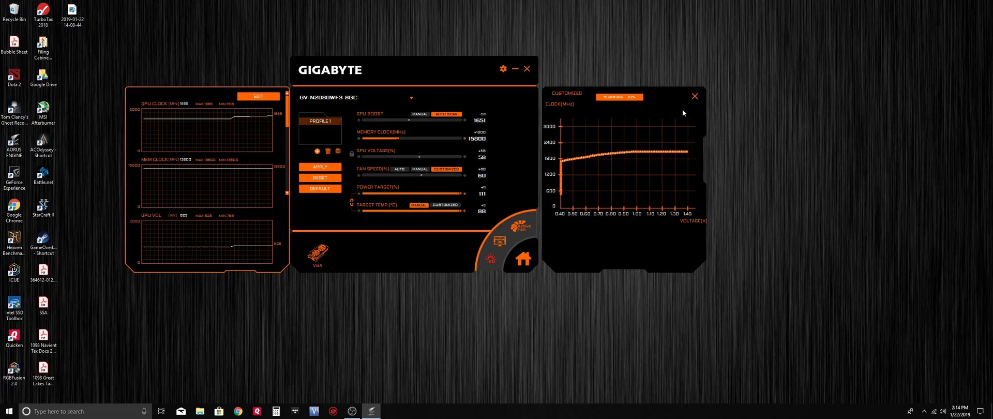
- Close the voltage-clock scan curve panel and switch off the monitoring graphs
click(694, 97)
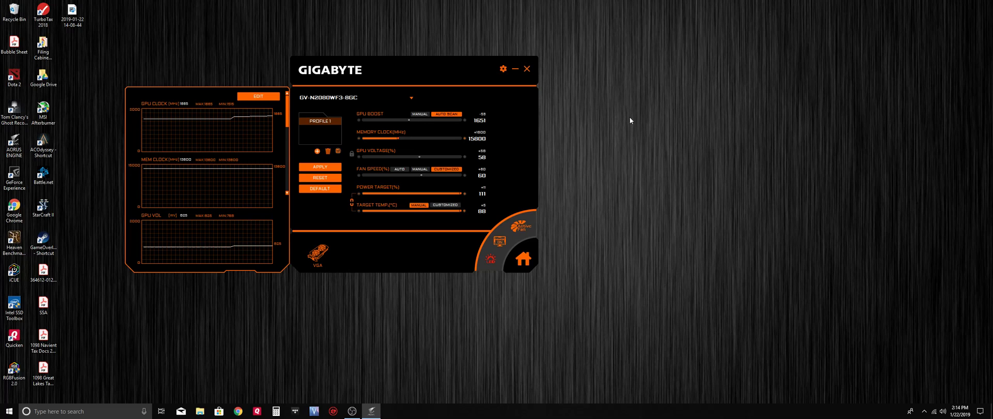
click(505, 224)
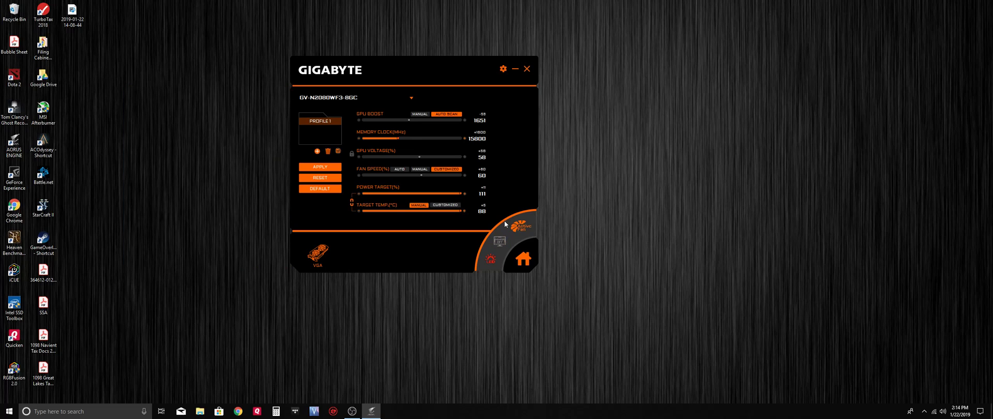